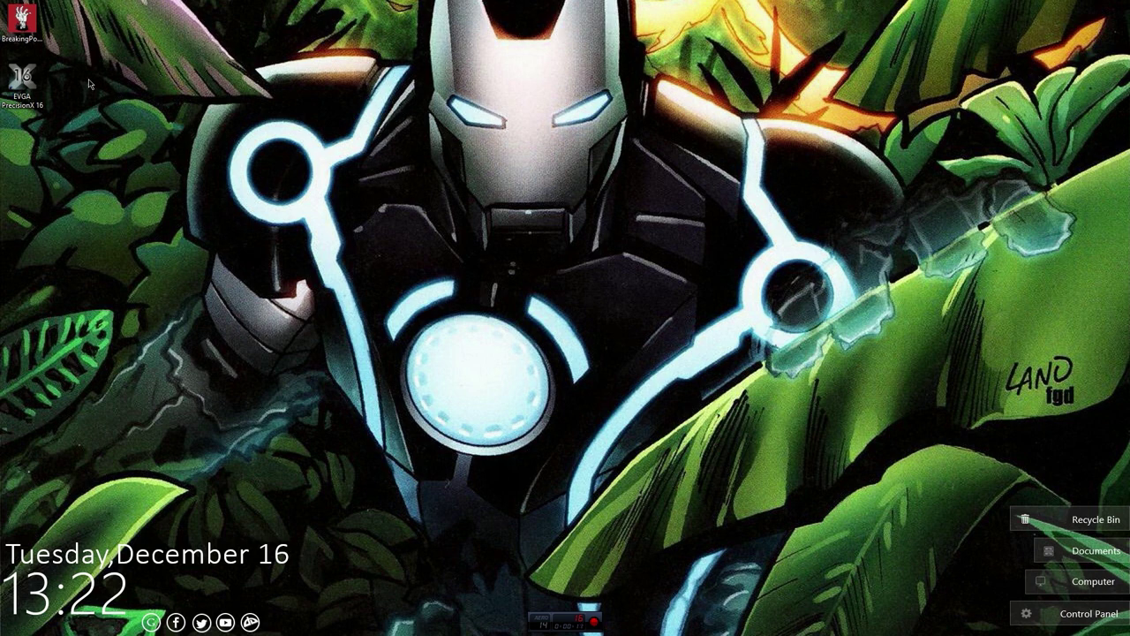
- Switch to the Chrome browser and search Google for "breaking point", replacing the existing query
{"action": "mouse_move", "coordinate": [30, 28]}
{"action": "left_mouse_down"}
{"action": "mouse_move", "coordinate": [56, 55]}
{"action": "mouse_move", "coordinate": [525, 264]}
{"action": "mouse_move", "coordinate": [113, 305]}
{"action": "mouse_move", "coordinate": [187, 385]}
{"action": "mouse_move", "coordinate": [126, 180]}
{"action": "mouse_move", "coordinate": [37, 40]}
{"action": "left_mouse_up"}
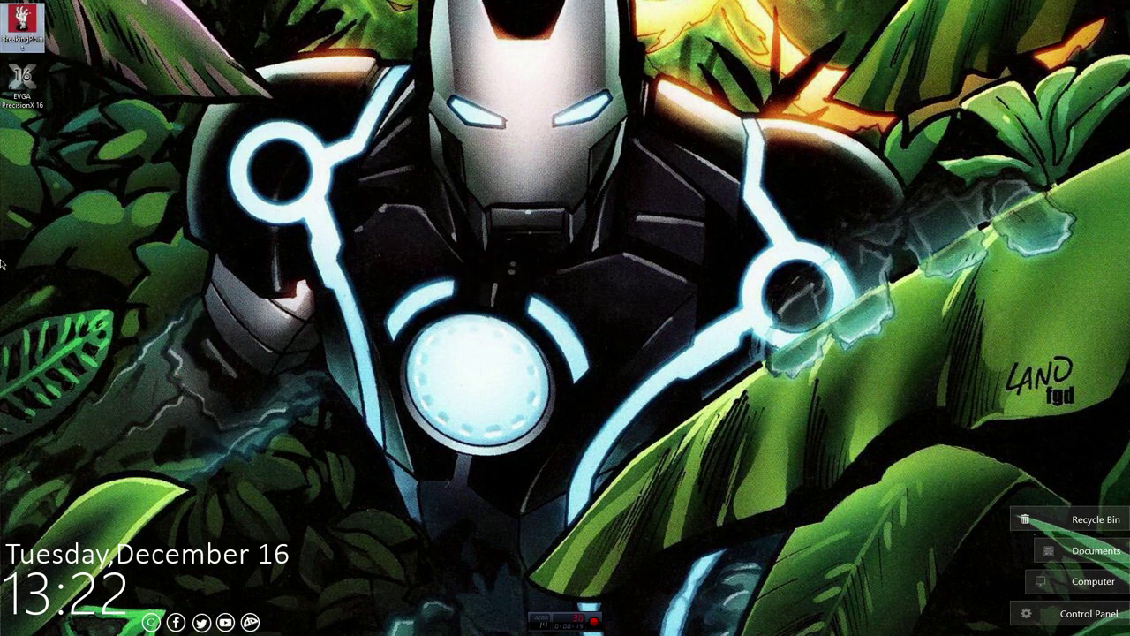
{"action": "key", "text": "alt+Tab"}
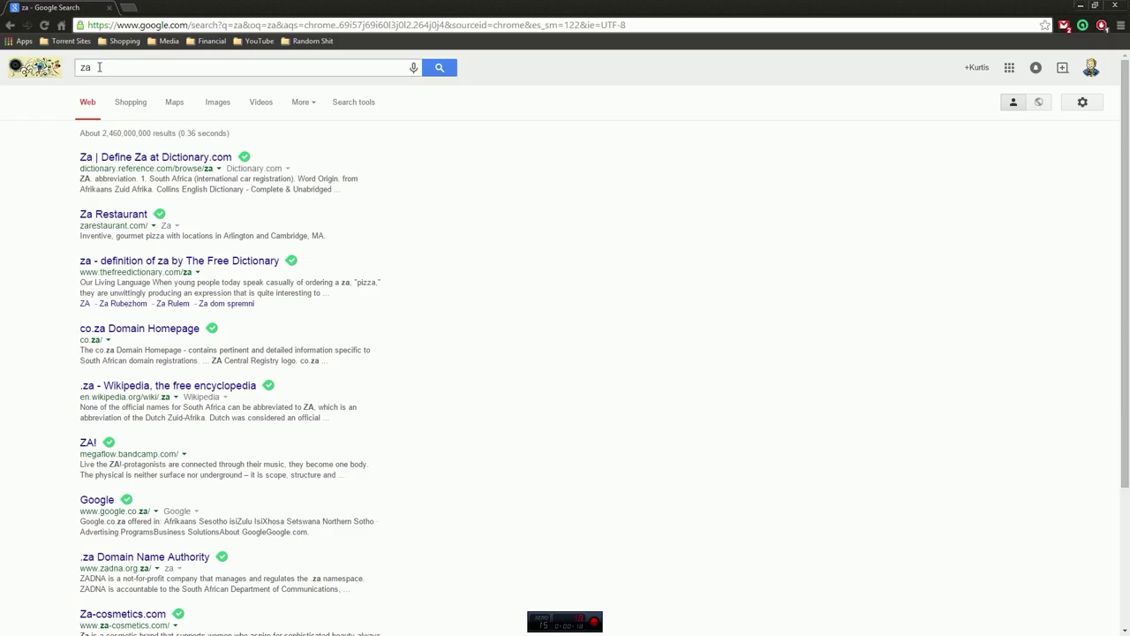
{"action": "left_click_drag", "start_coordinate": [95, 68], "coordinate": [72, 70]}
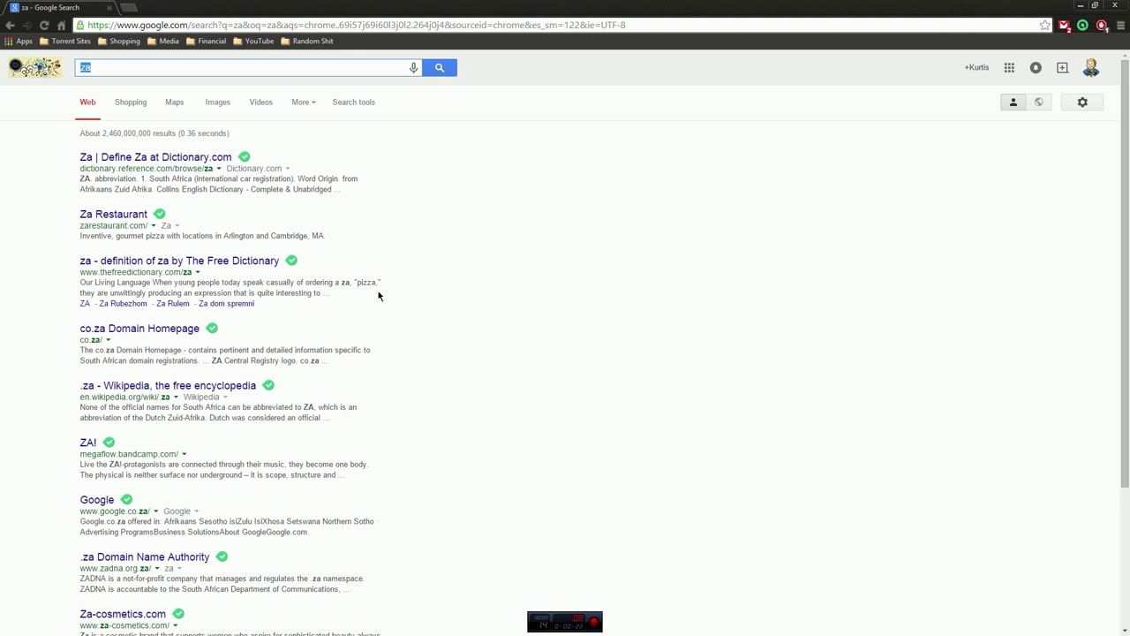
{"action": "type", "text": "breakin"}
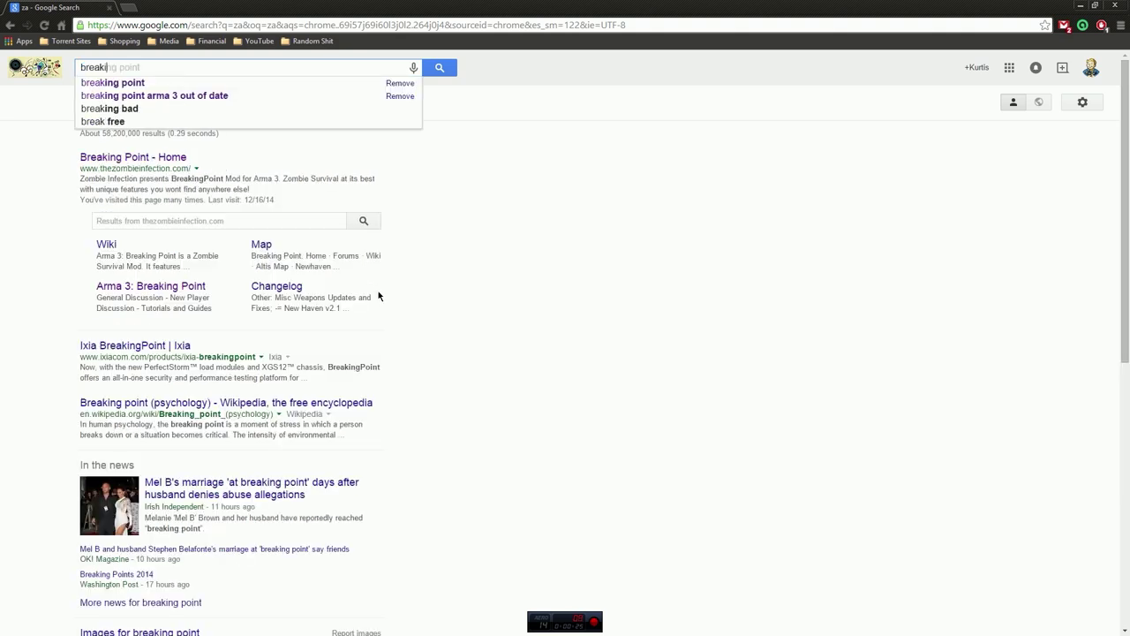
{"action": "key", "text": "Down"}
{"action": "key", "text": "Return"}
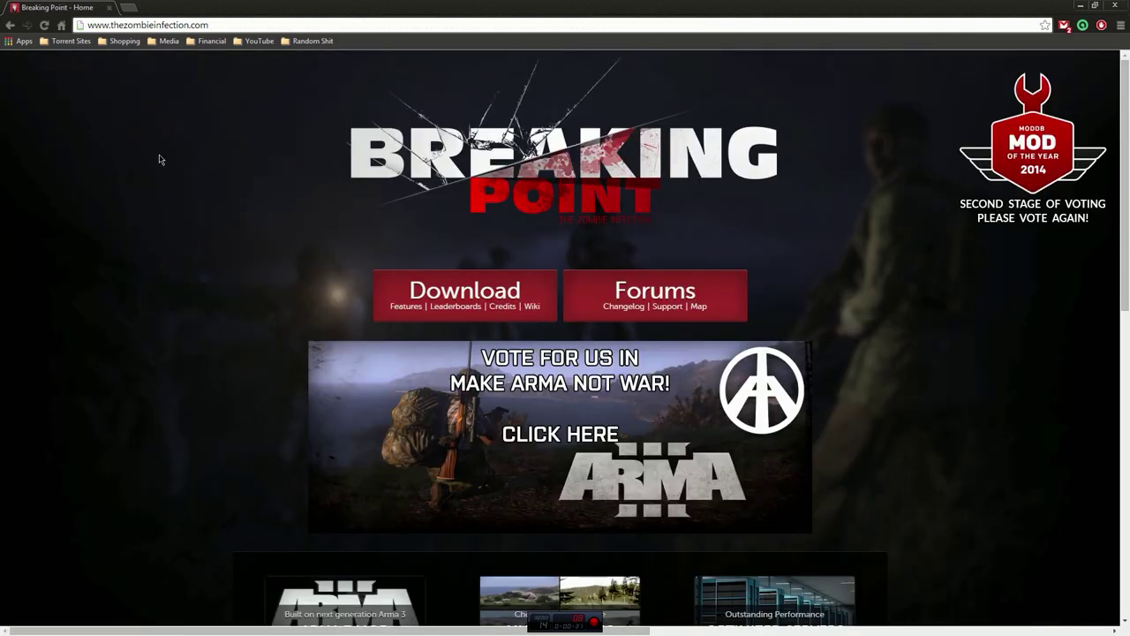
- Download the Breaking Point launcher installer, BP_Installer.exe, through the mod's website and run it
{"action": "scroll", "coordinate": [161, 159], "scroll_direction": "down", "scroll_amount": 1}
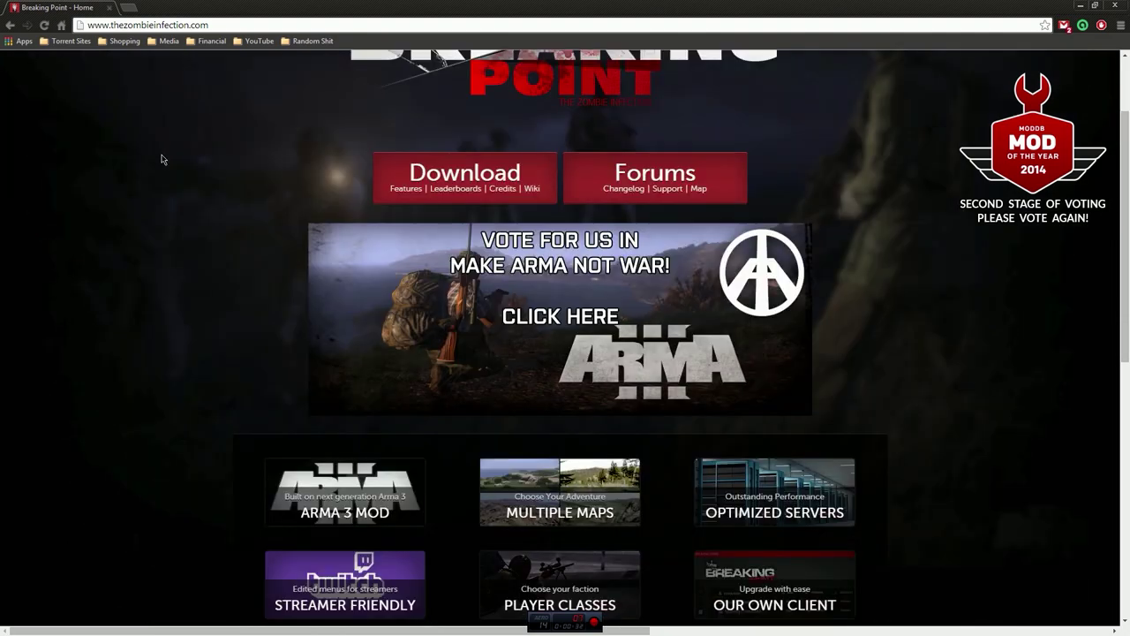
{"action": "left_click", "coordinate": [421, 164]}
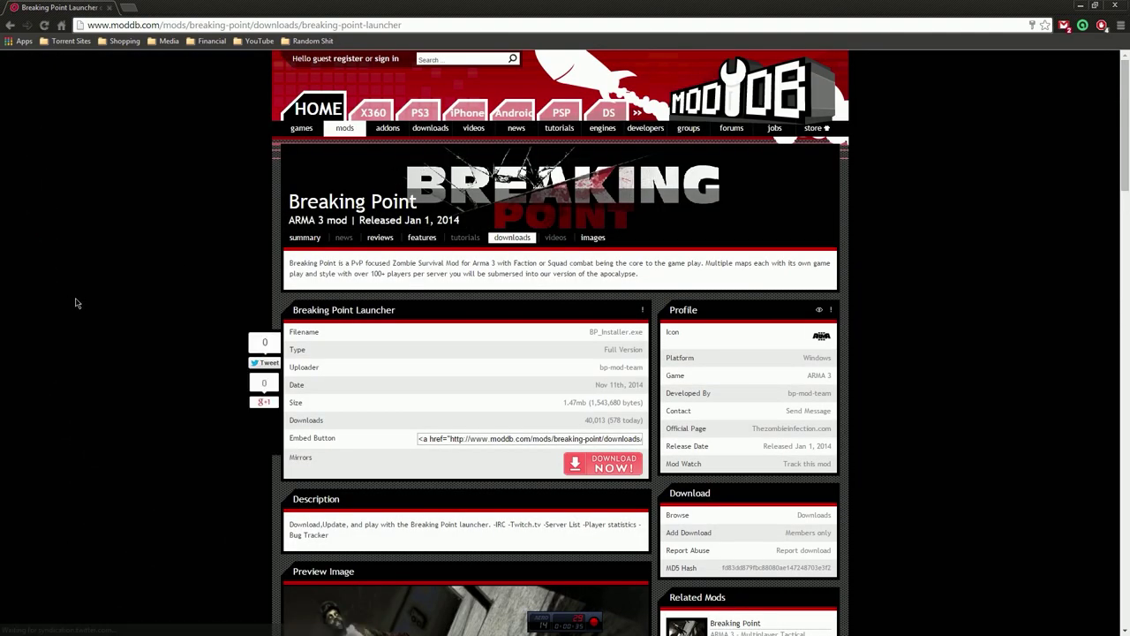
{"action": "left_click", "coordinate": [604, 469]}
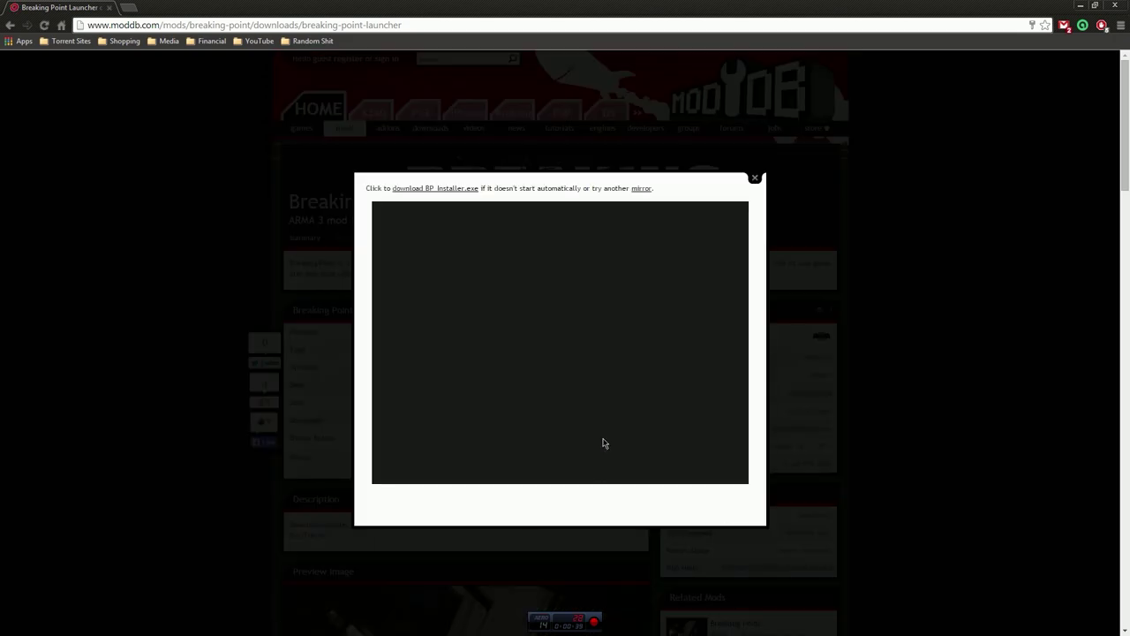
{"action": "mouse_move", "coordinate": [594, 430]}
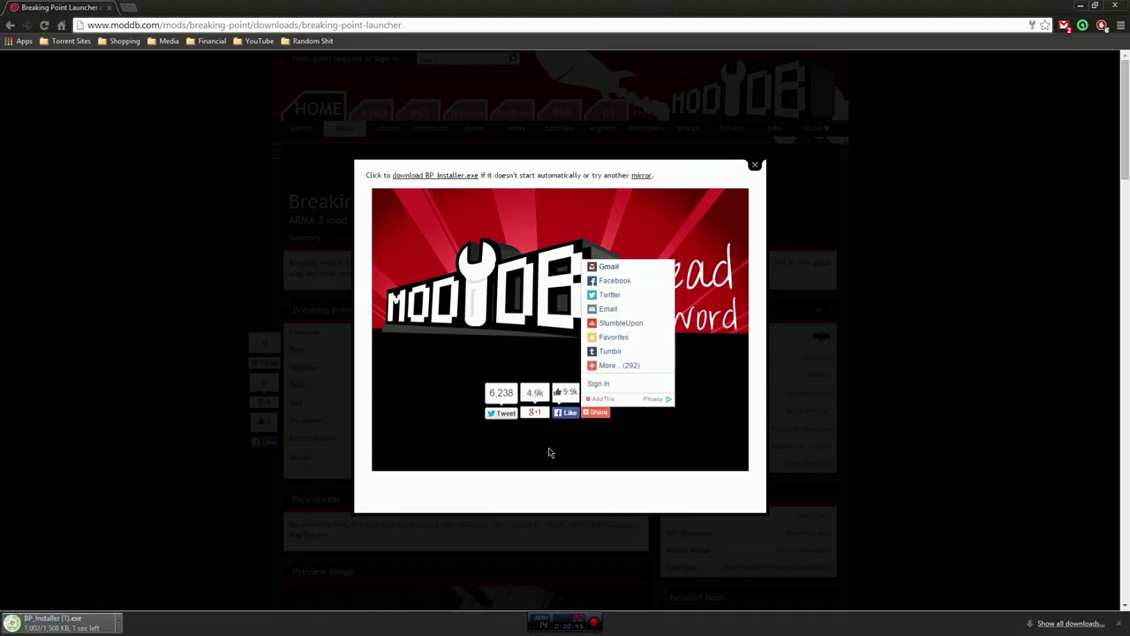
{"action": "left_click", "coordinate": [20, 623]}
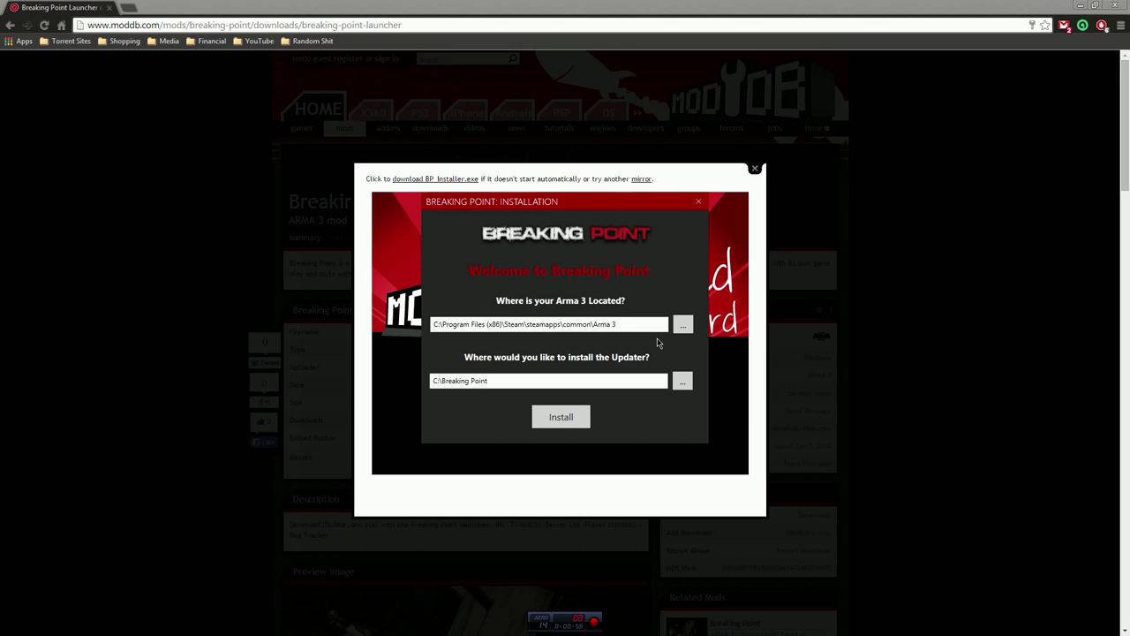
- Try browsing to Games\Steam\SteamApps\common\Arma 3 on drive E: as the game location, cancel, and close the installer
{"action": "left_click", "coordinate": [682, 325]}
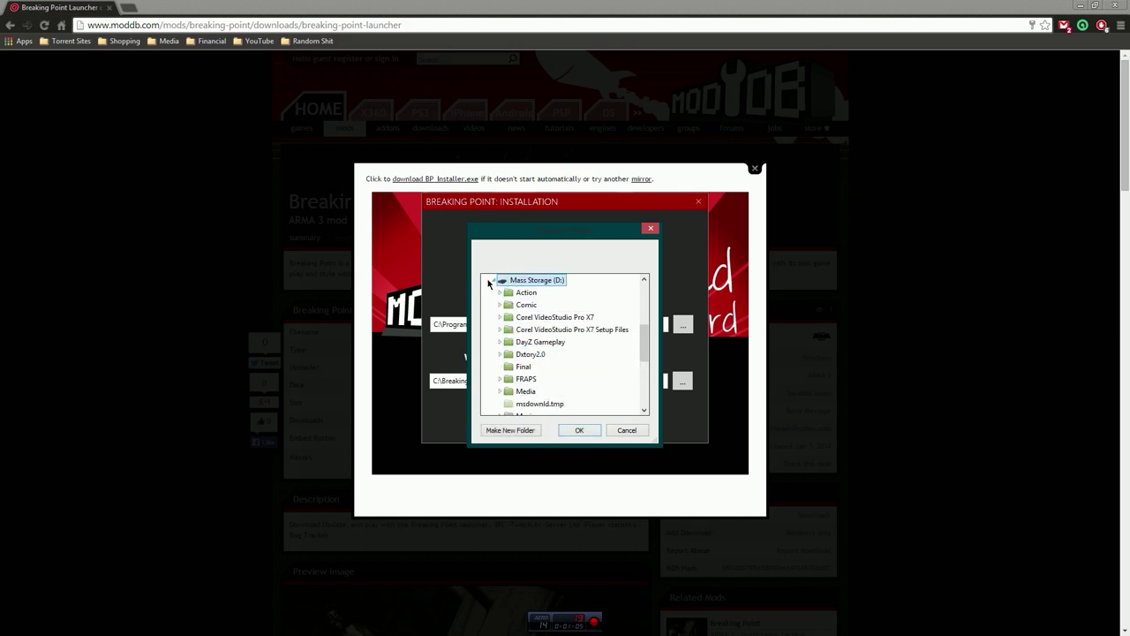
{"action": "left_click", "coordinate": [494, 280]}
{"action": "left_click", "coordinate": [535, 317]}
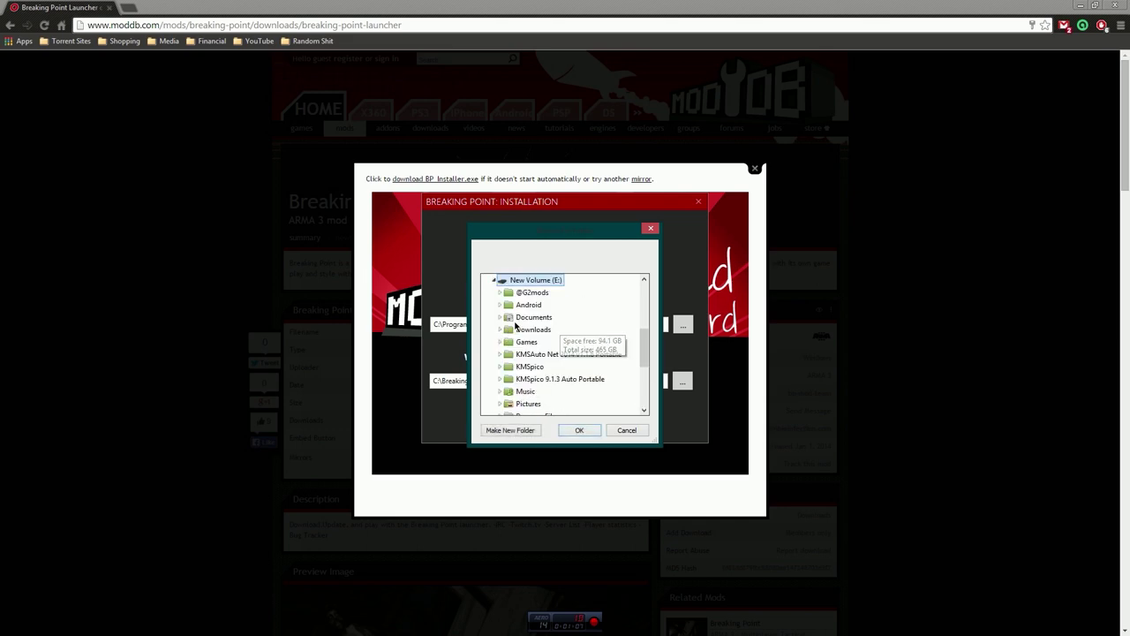
{"action": "double_click", "coordinate": [525, 342]}
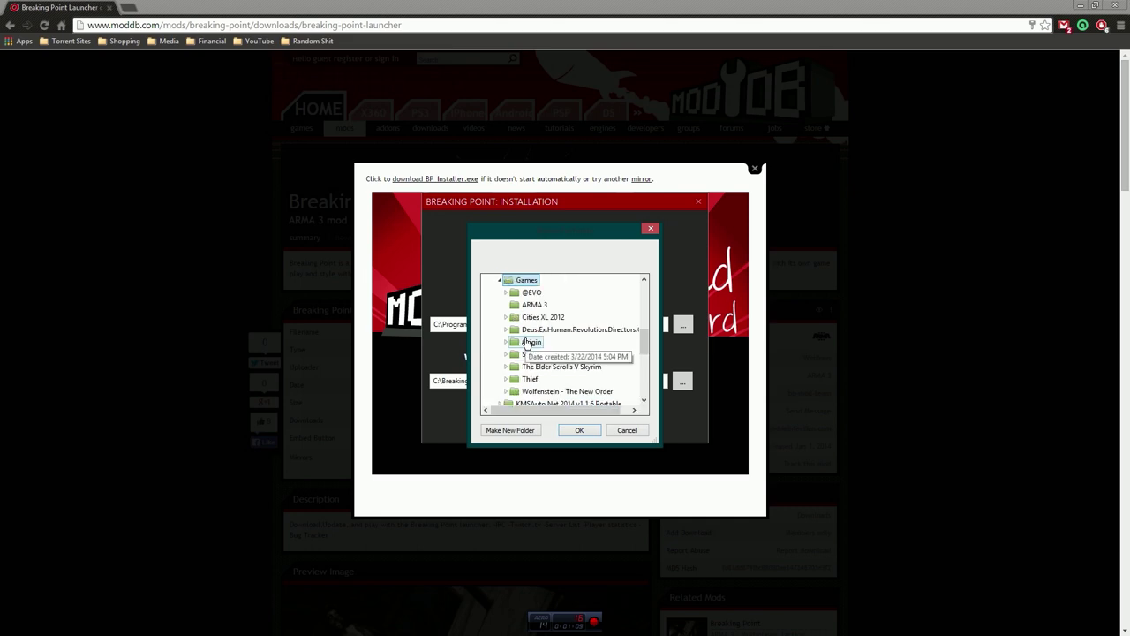
{"action": "double_click", "coordinate": [532, 354]}
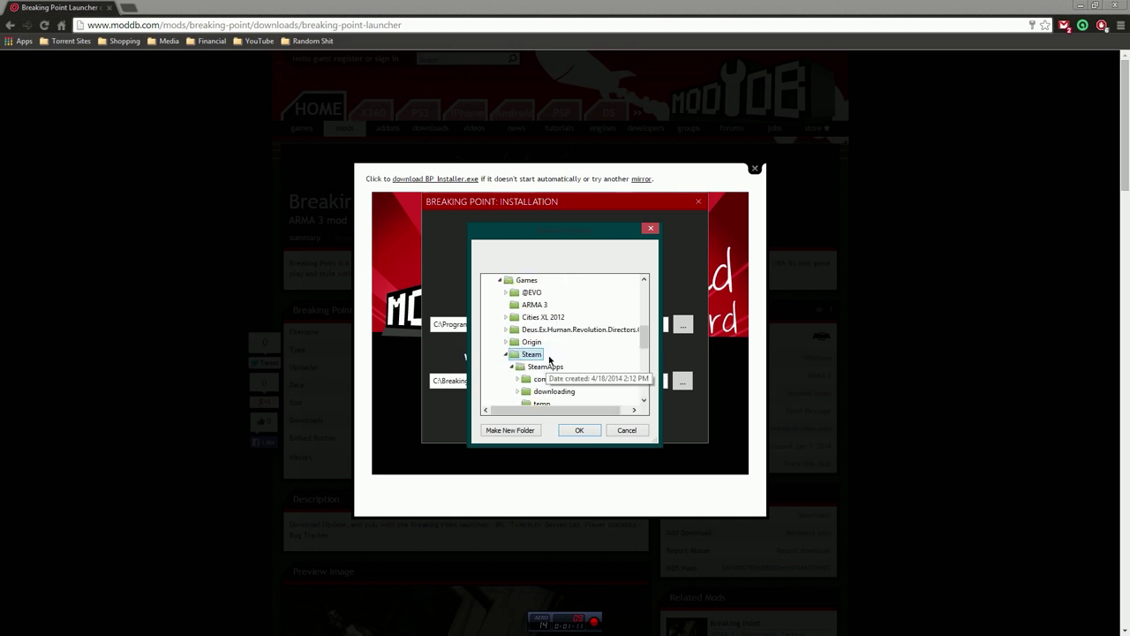
{"action": "double_click", "coordinate": [548, 380]}
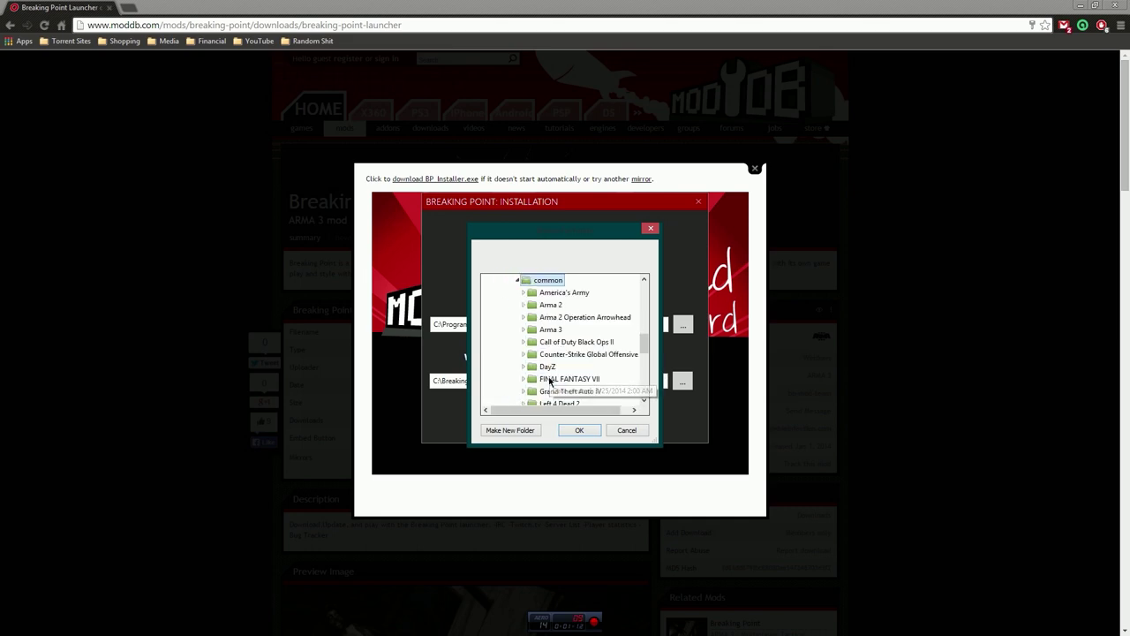
{"action": "double_click", "coordinate": [560, 328]}
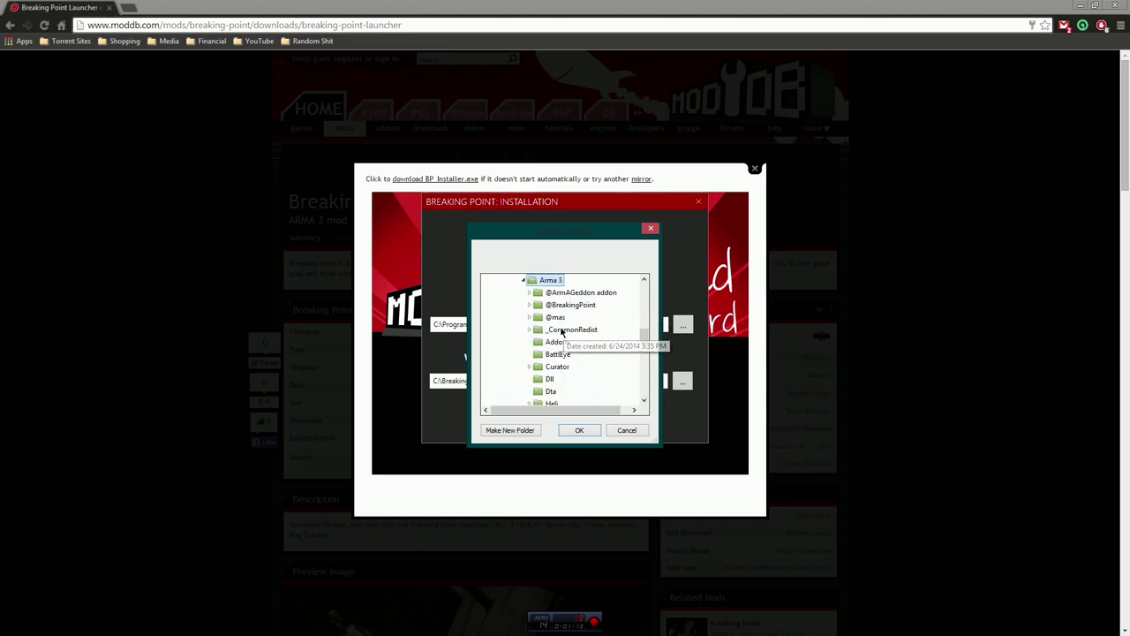
{"action": "left_click", "coordinate": [621, 430]}
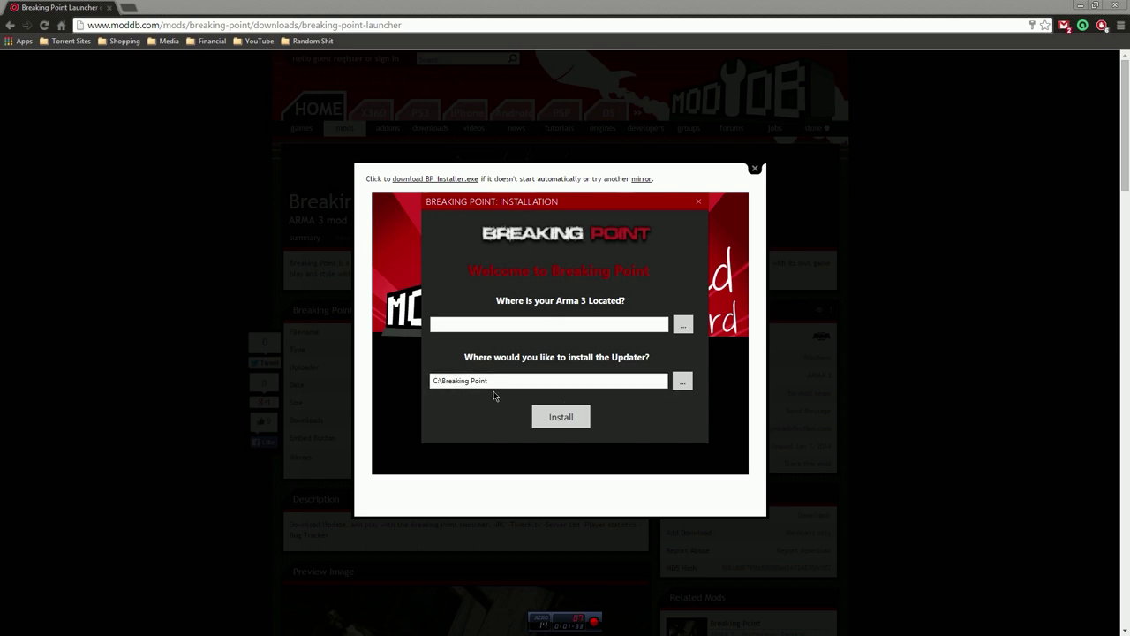
{"action": "left_click", "coordinate": [698, 203]}
{"action": "left_click", "coordinate": [755, 168]}
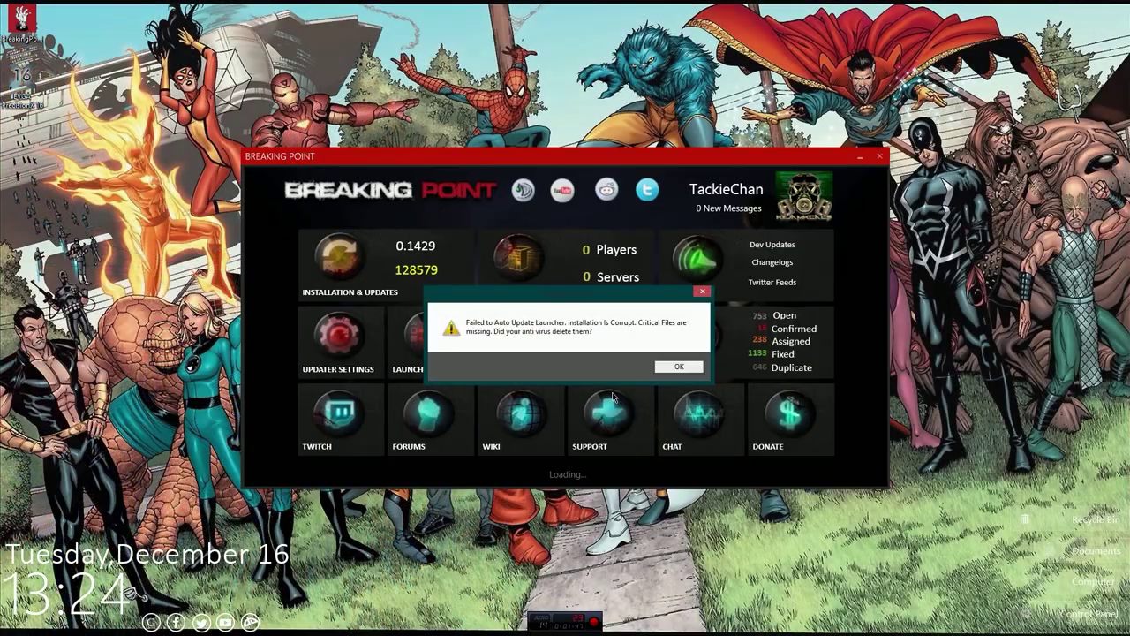
- Dismiss the launcher's warning and look over the Installation & Updates and Characters & Stats pages
{"action": "left_click", "coordinate": [678, 366]}
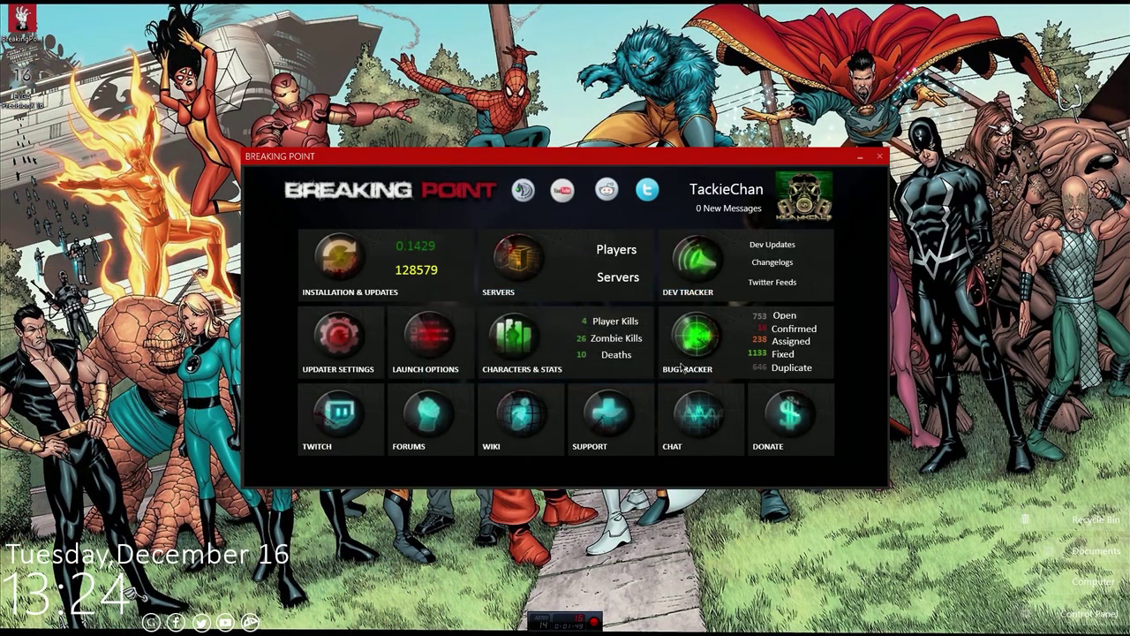
{"action": "left_click", "coordinate": [409, 268]}
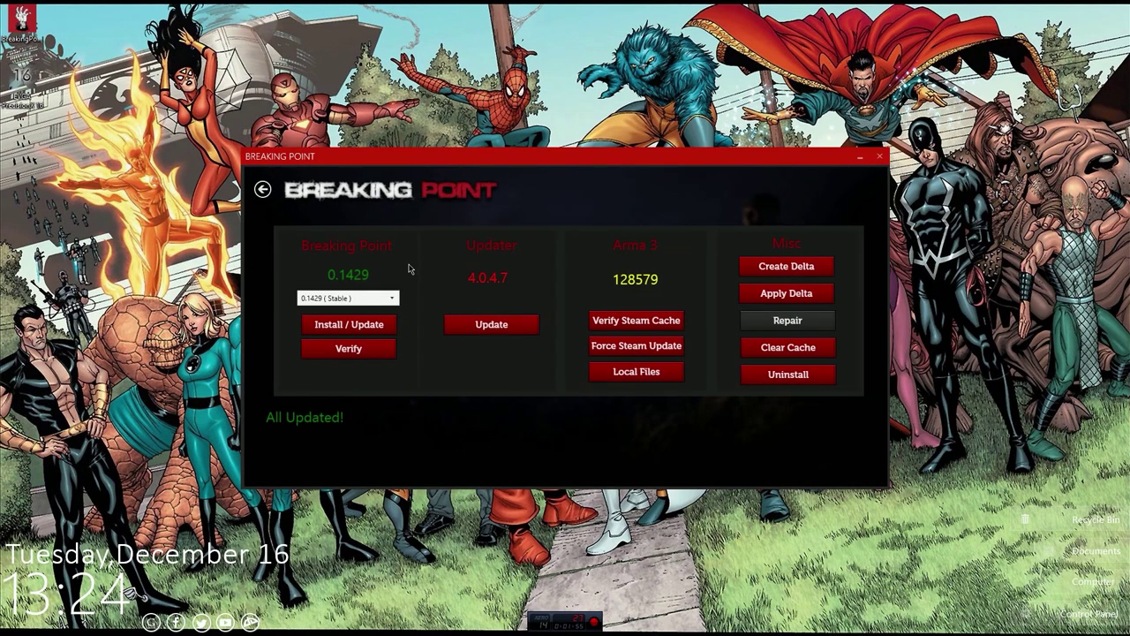
{"action": "left_click", "coordinate": [263, 189]}
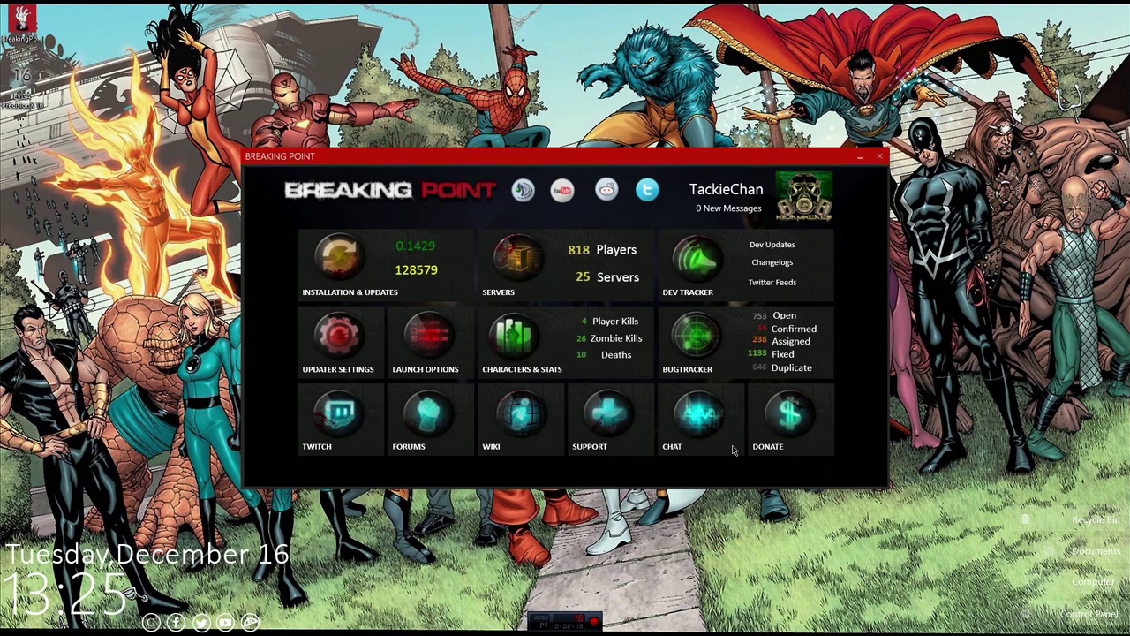
{"action": "left_click", "coordinate": [540, 356]}
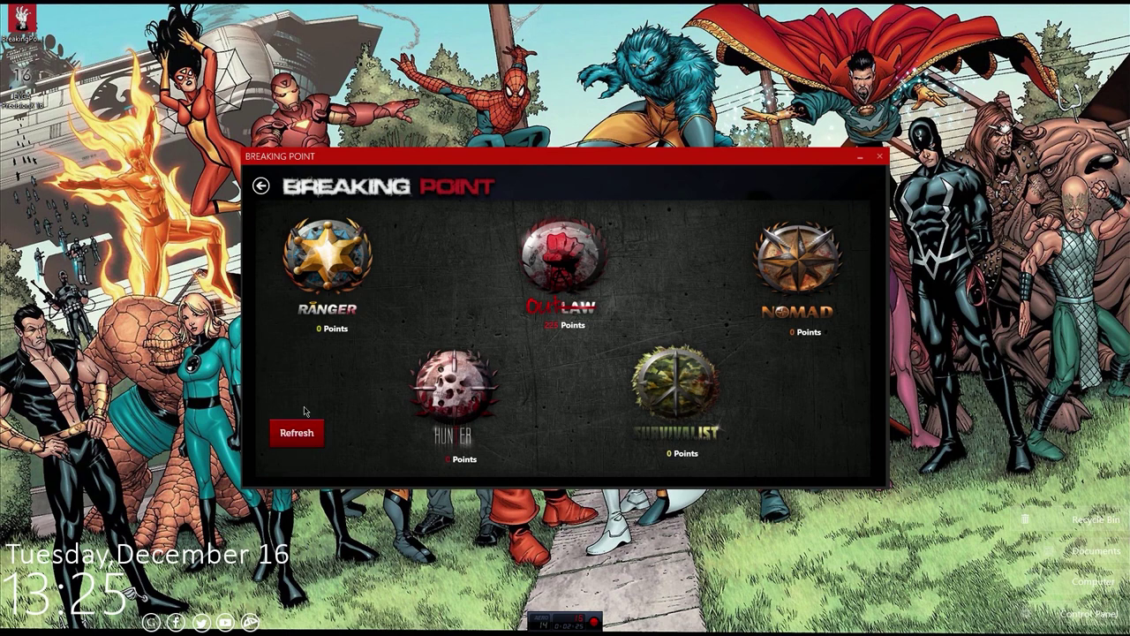
{"action": "left_click", "coordinate": [261, 187]}
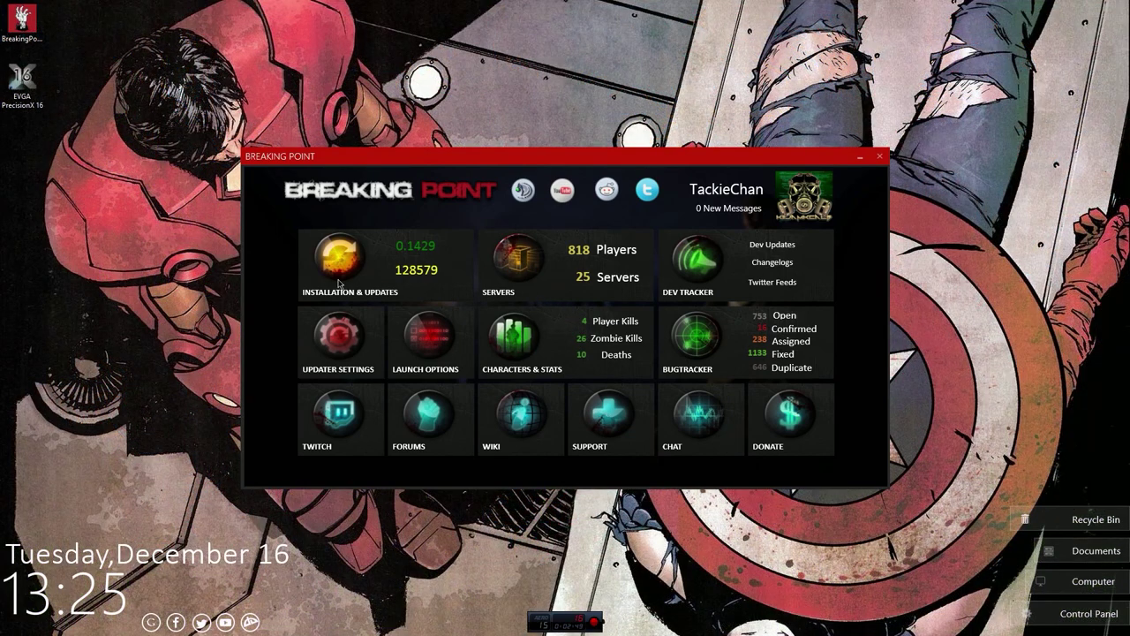
- Choose version 0.1429 (Stable) for Breaking Point under Installation & Updates and review the page's options
{"action": "left_click", "coordinate": [415, 276]}
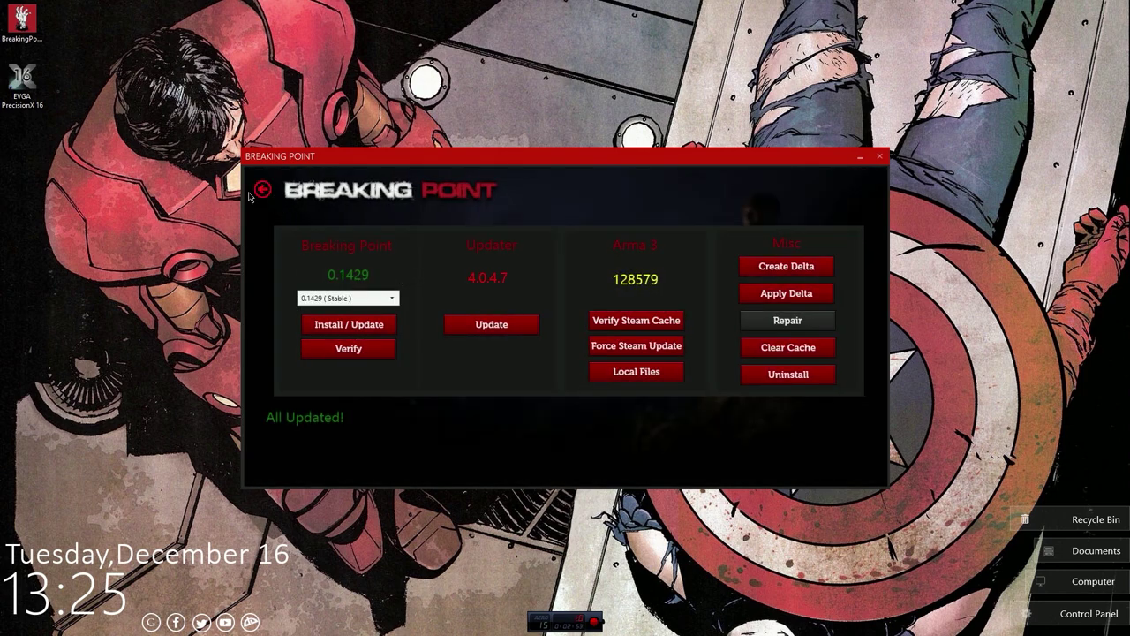
{"action": "left_click", "coordinate": [262, 189]}
{"action": "left_click", "coordinate": [358, 286]}
{"action": "left_click", "coordinate": [371, 298]}
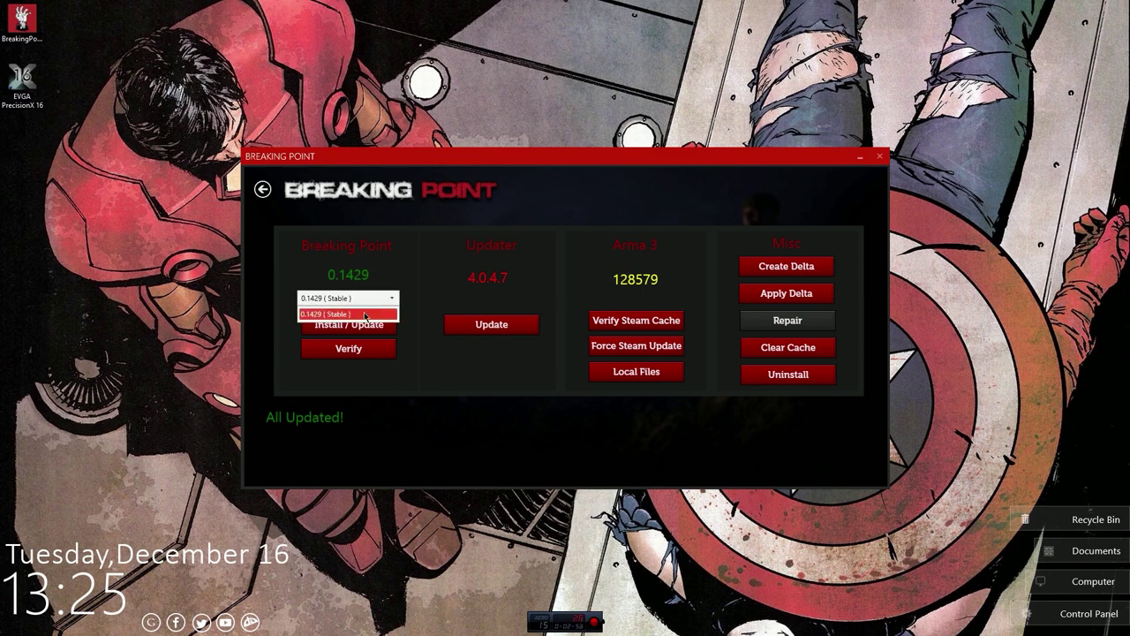
{"action": "left_click", "coordinate": [365, 314]}
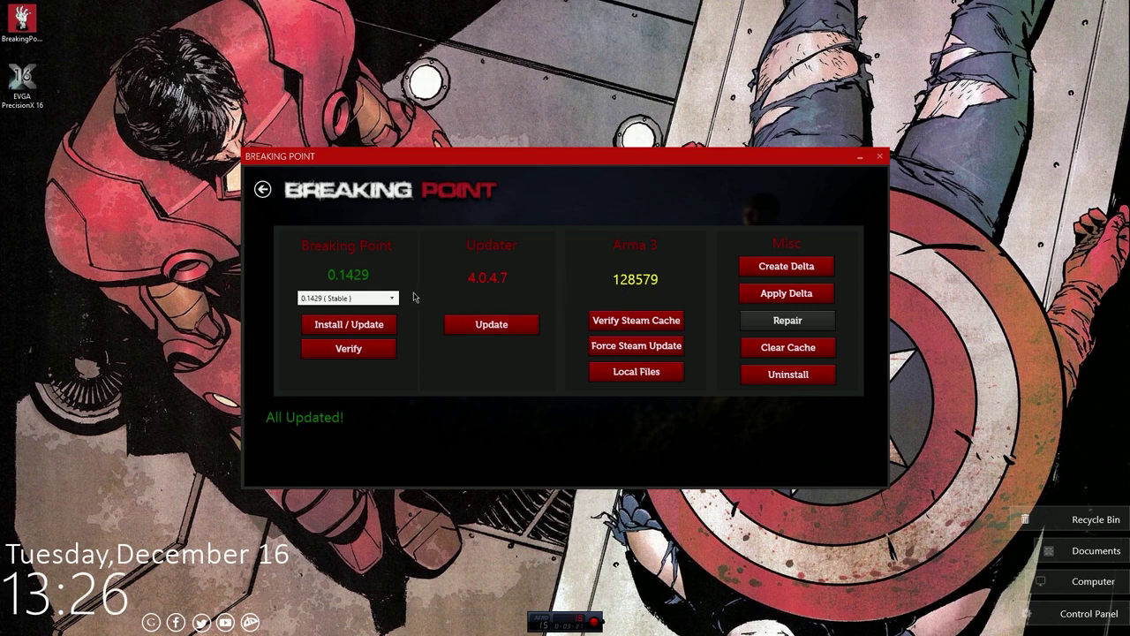
{"action": "left_click", "coordinate": [271, 191]}
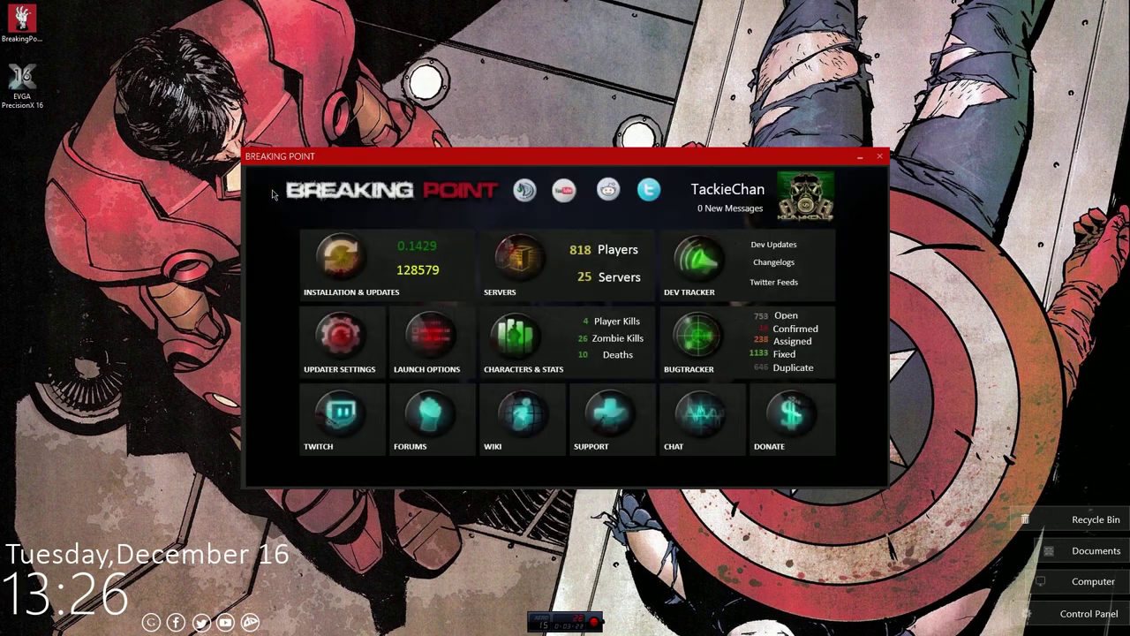
{"action": "left_click", "coordinate": [411, 265]}
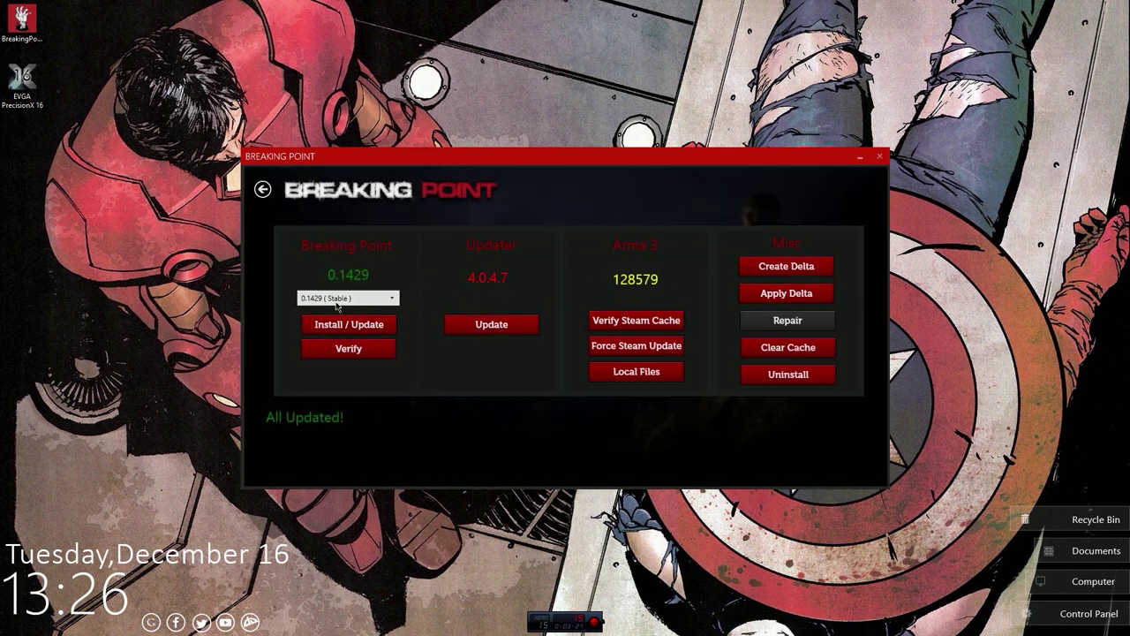
{"action": "left_click", "coordinate": [263, 189]}
- Examine the full server list for regions, maps, difficulty, player counts and ping, and return to the launcher's main page
{"action": "left_click", "coordinate": [524, 281]}
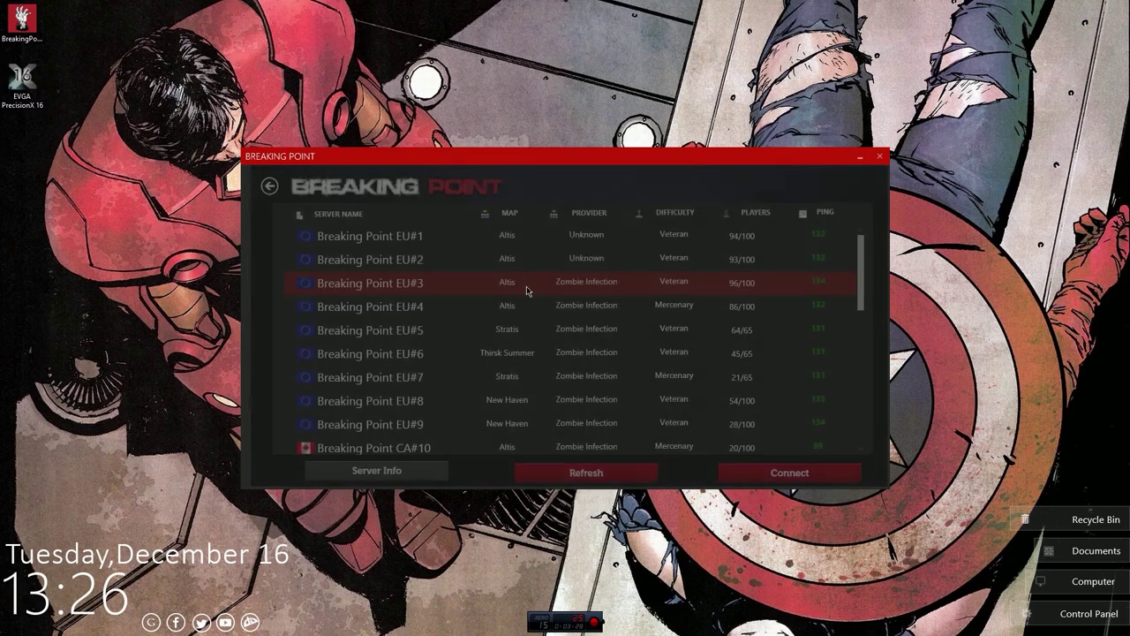
{"action": "scroll", "coordinate": [338, 284], "scroll_direction": "down", "scroll_amount": 5}
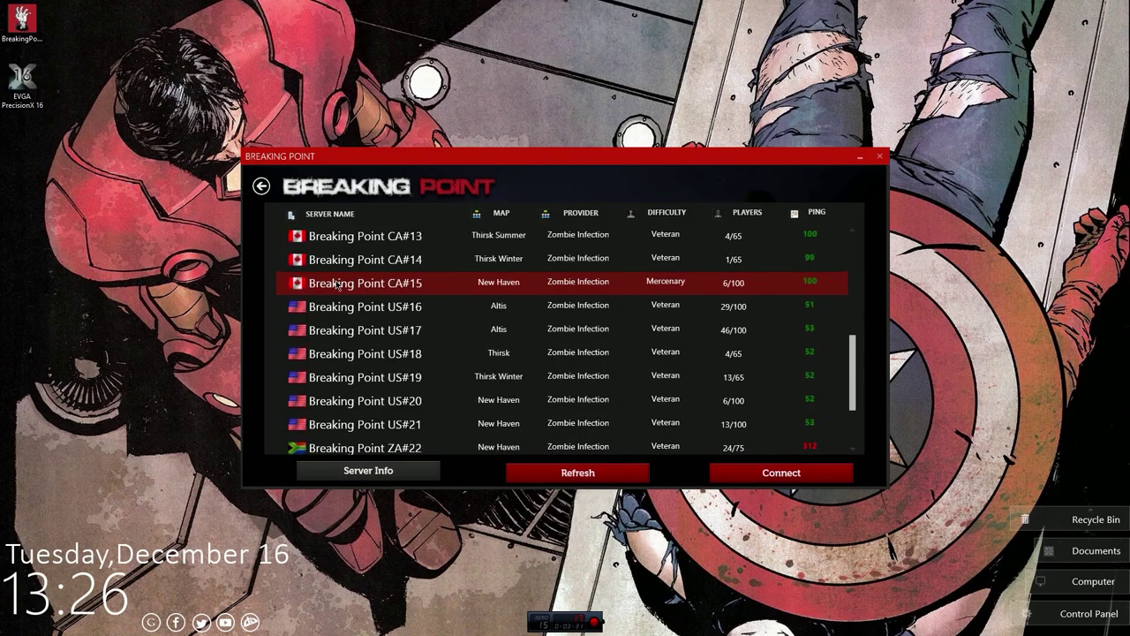
{"action": "scroll", "coordinate": [471, 344], "scroll_direction": "up", "scroll_amount": 6}
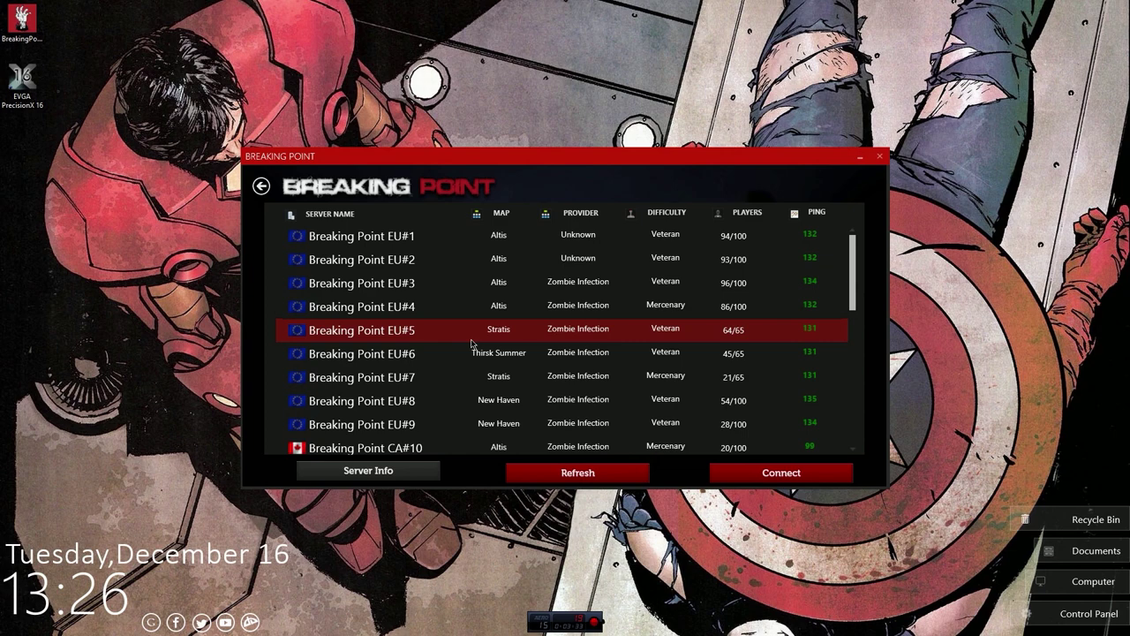
{"action": "scroll", "coordinate": [471, 345], "scroll_direction": "down", "scroll_amount": 5}
{"action": "scroll", "coordinate": [454, 327], "scroll_direction": "up", "scroll_amount": 6}
{"action": "scroll", "coordinate": [432, 300], "scroll_direction": "down", "scroll_amount": 1}
{"action": "scroll", "coordinate": [433, 298], "scroll_direction": "down", "scroll_amount": 4}
{"action": "scroll", "coordinate": [437, 283], "scroll_direction": "up", "scroll_amount": 5}
{"action": "scroll", "coordinate": [437, 274], "scroll_direction": "down", "scroll_amount": 5}
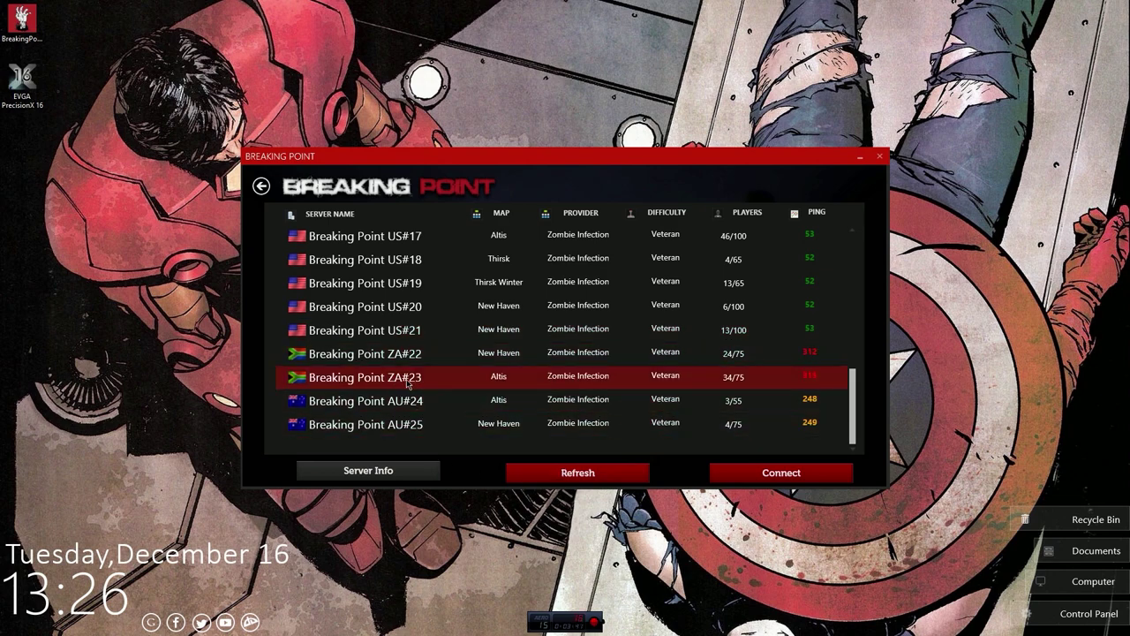
{"action": "scroll", "coordinate": [408, 382], "scroll_direction": "up", "scroll_amount": 5}
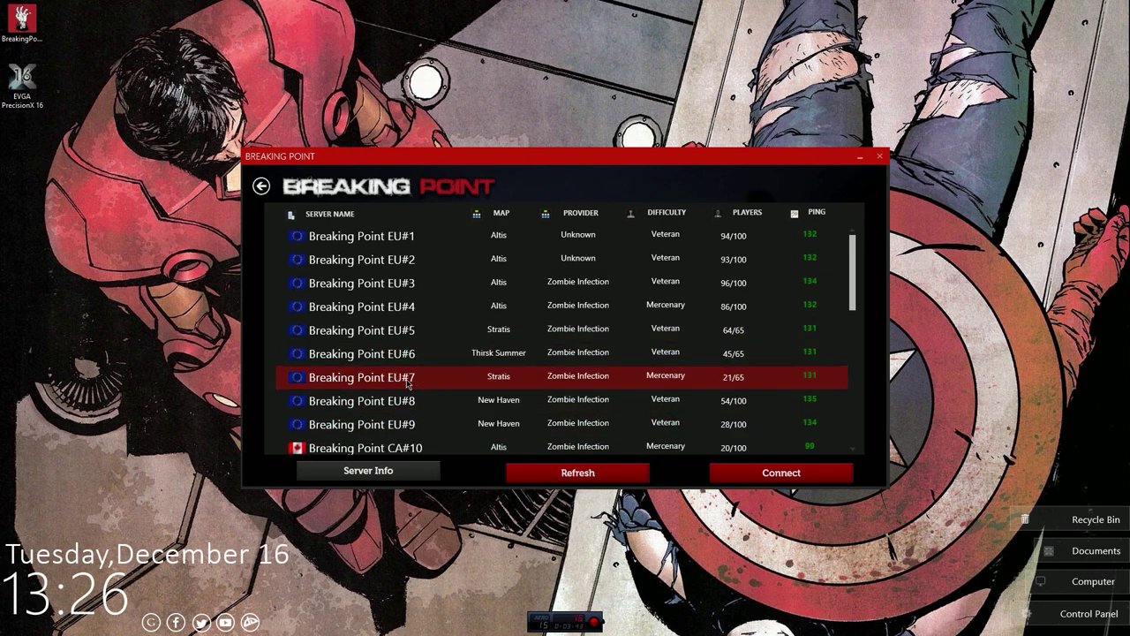
{"action": "scroll", "coordinate": [470, 295], "scroll_direction": "down", "scroll_amount": 5}
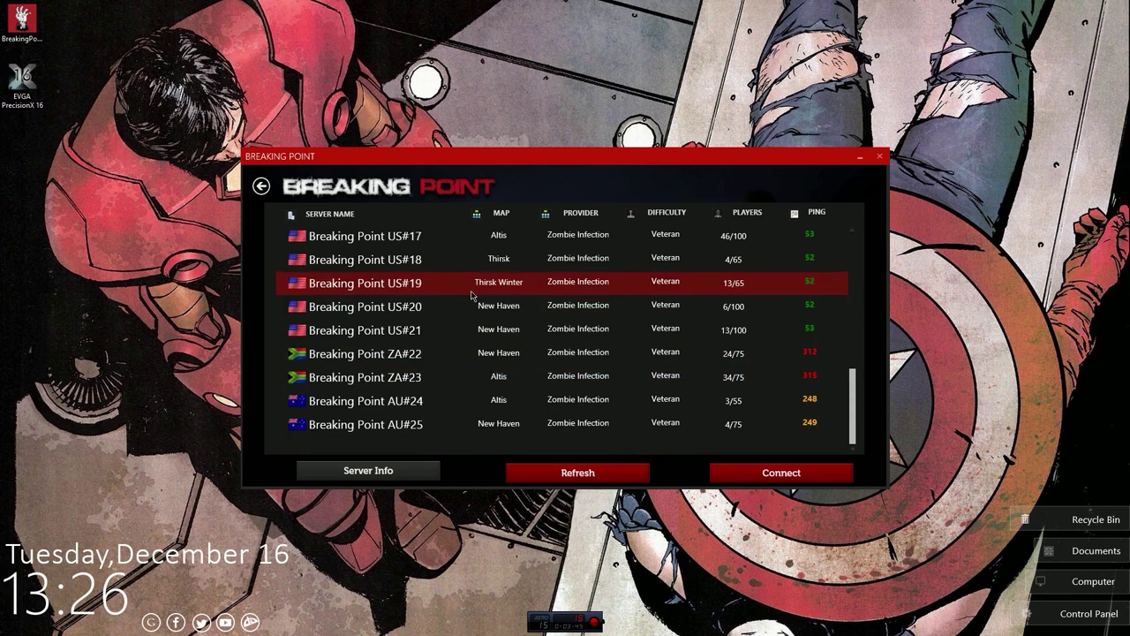
{"action": "scroll", "coordinate": [471, 296], "scroll_direction": "up", "scroll_amount": 5}
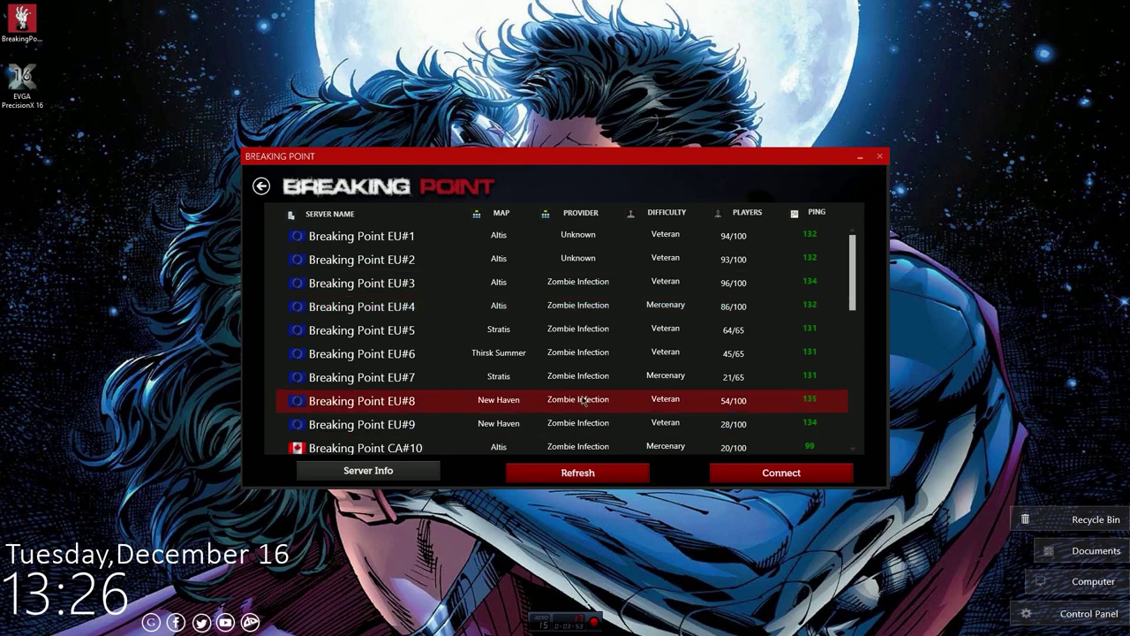
{"action": "scroll", "coordinate": [582, 399], "scroll_direction": "down", "scroll_amount": 5}
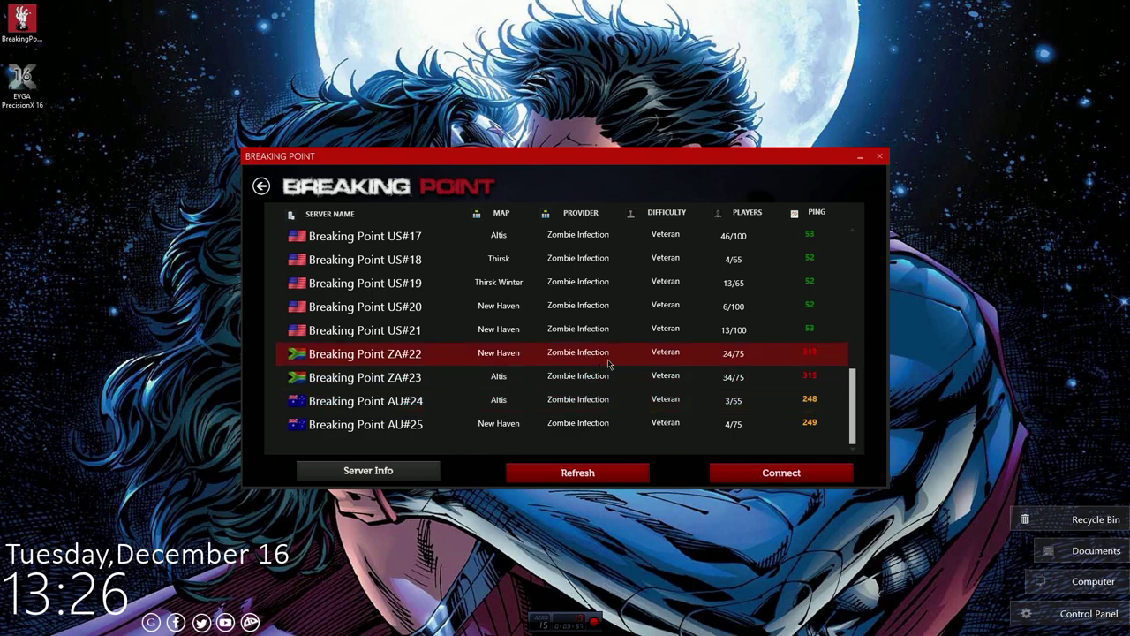
{"action": "scroll", "coordinate": [313, 306], "scroll_direction": "up", "scroll_amount": 5}
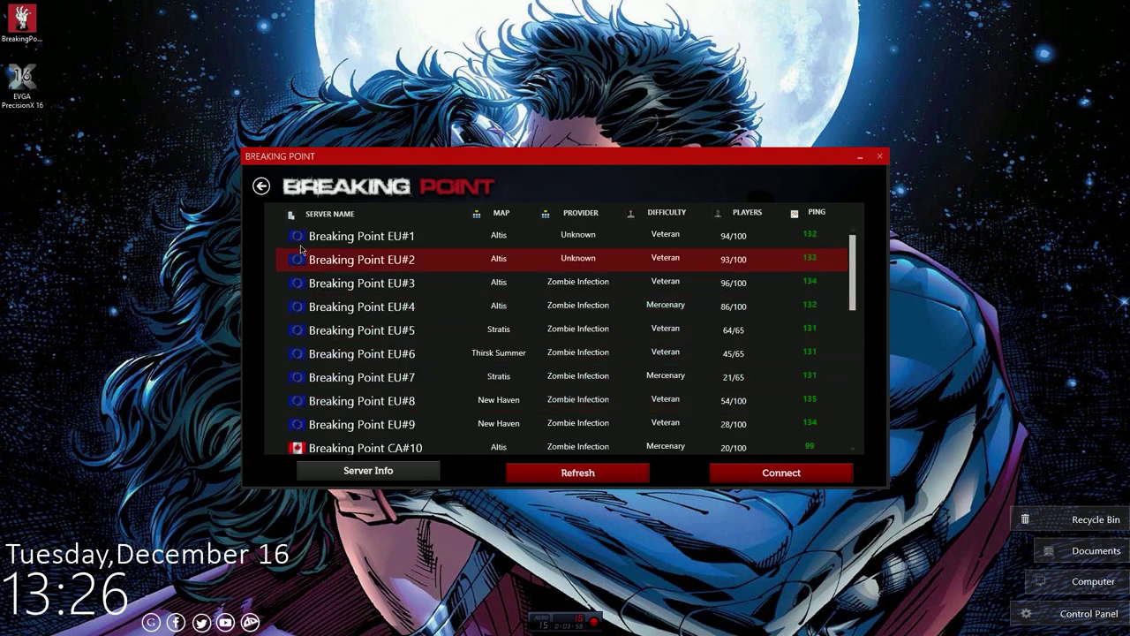
{"action": "left_click", "coordinate": [260, 186]}
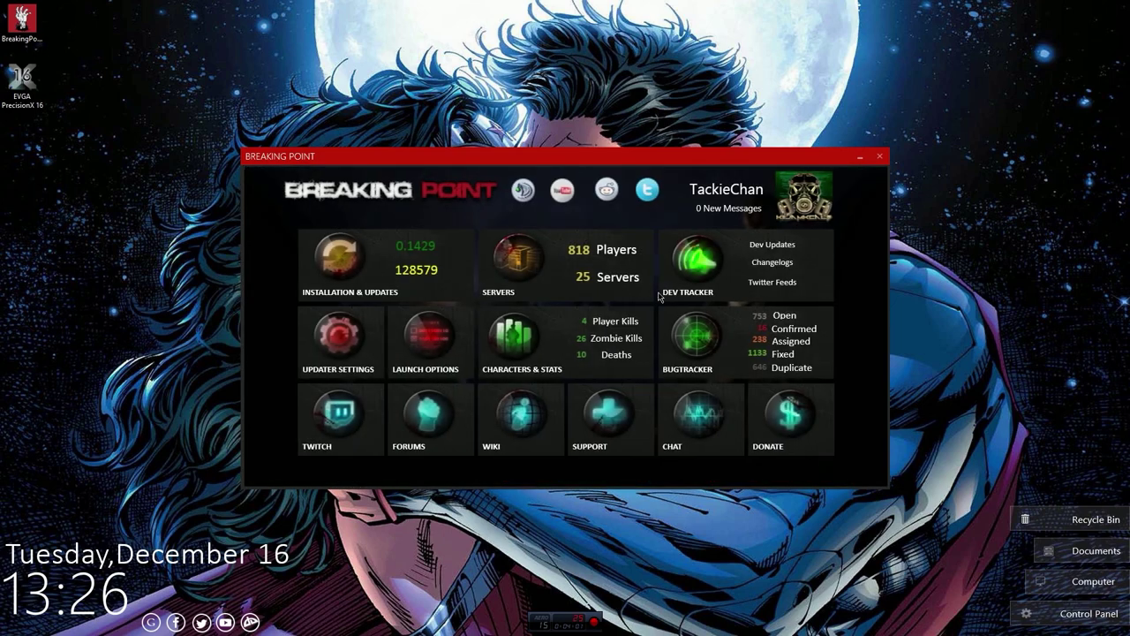